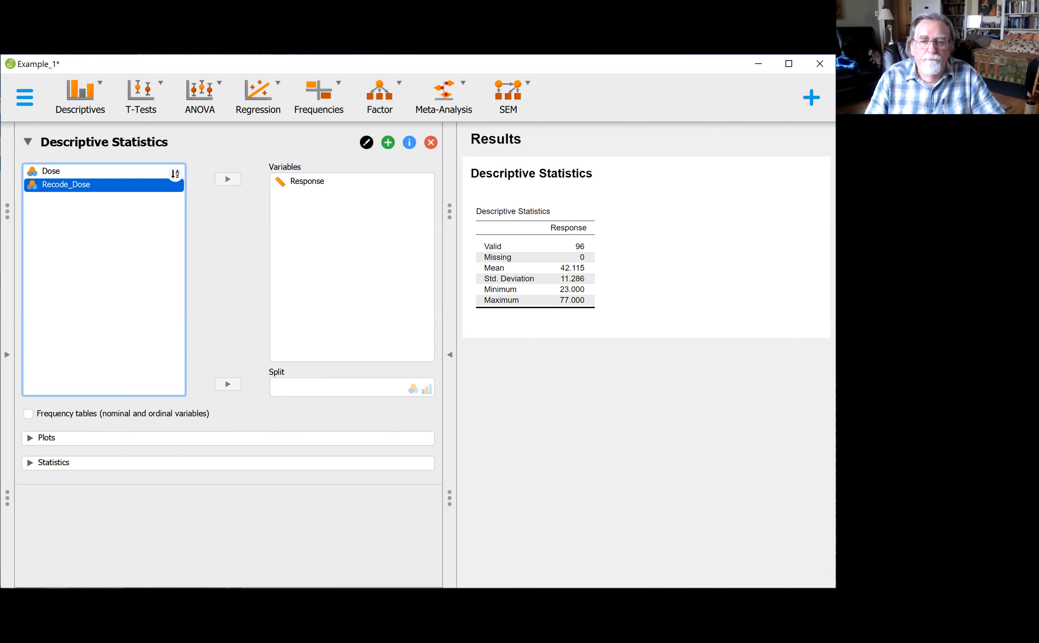
Step: Add a distribution plot with the density curve displayed for the Response variable
double_click(432, 586)
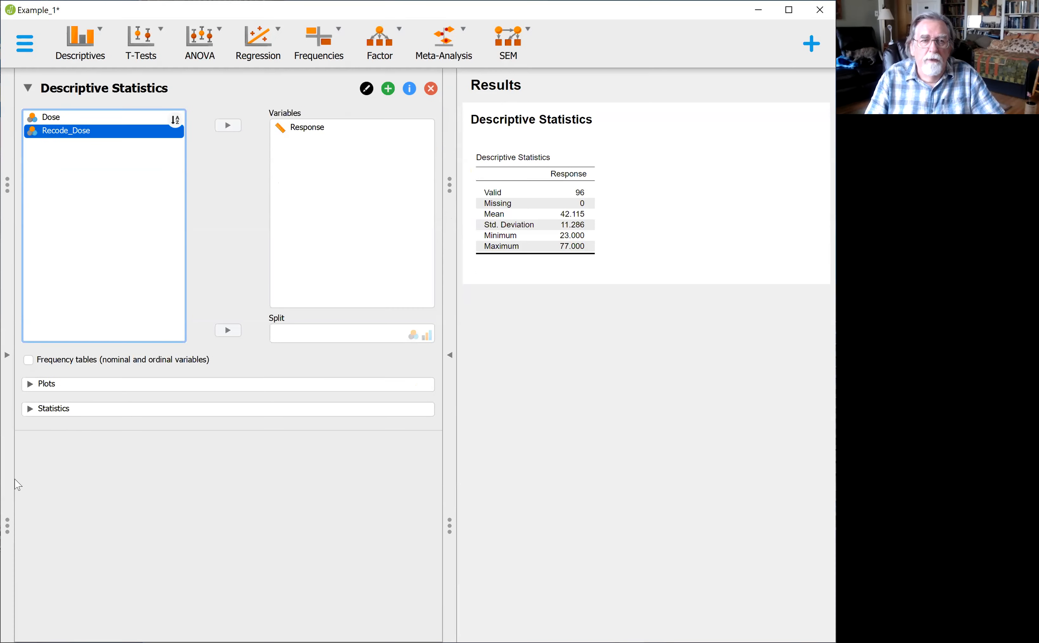
click(29, 384)
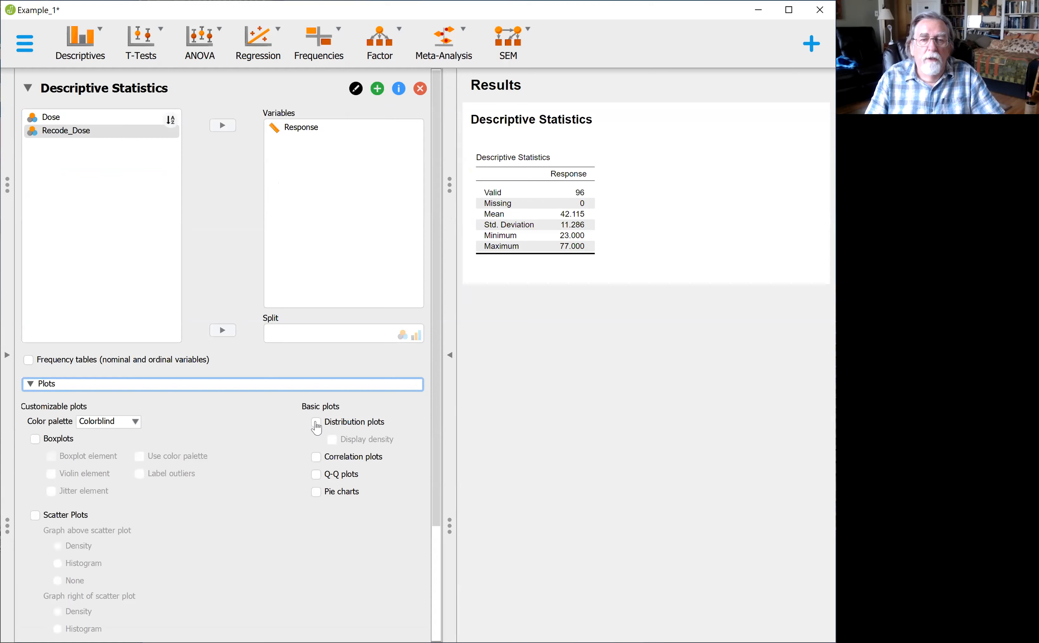
click(317, 427)
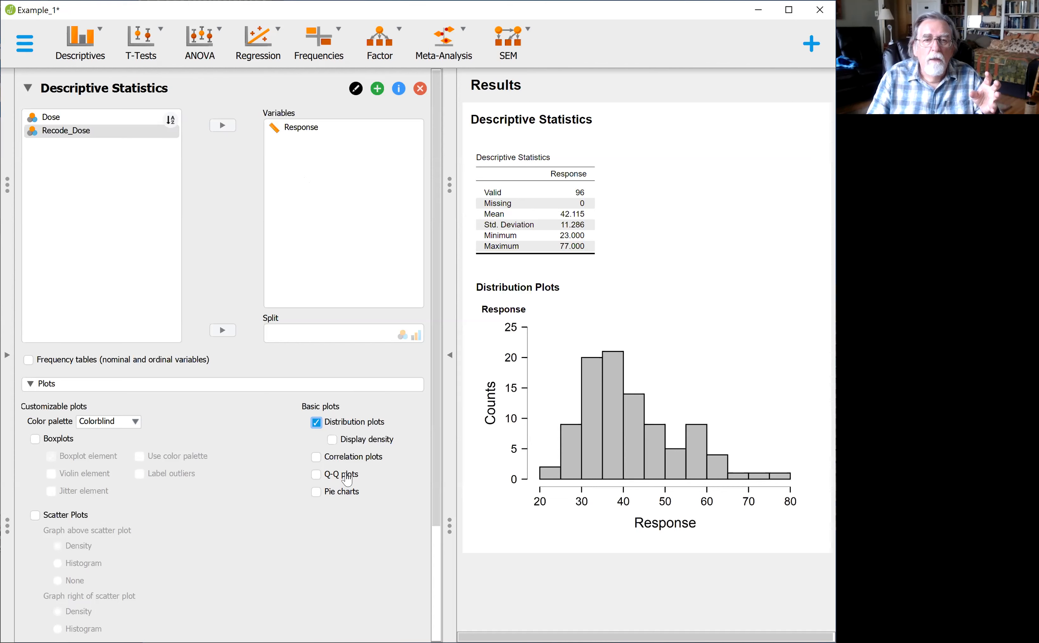
click(335, 443)
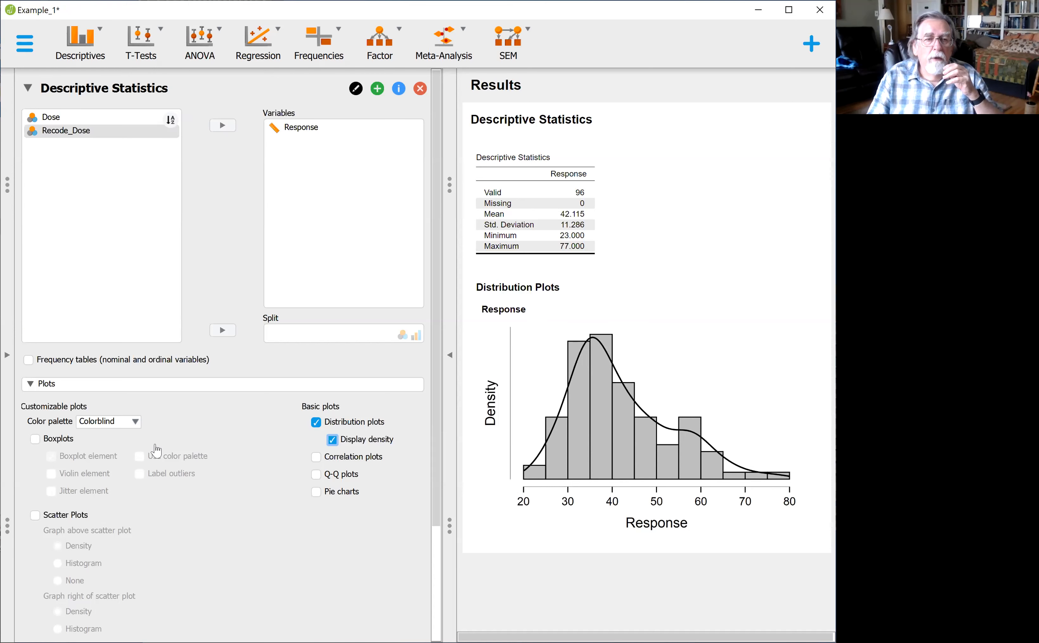
click(30, 385)
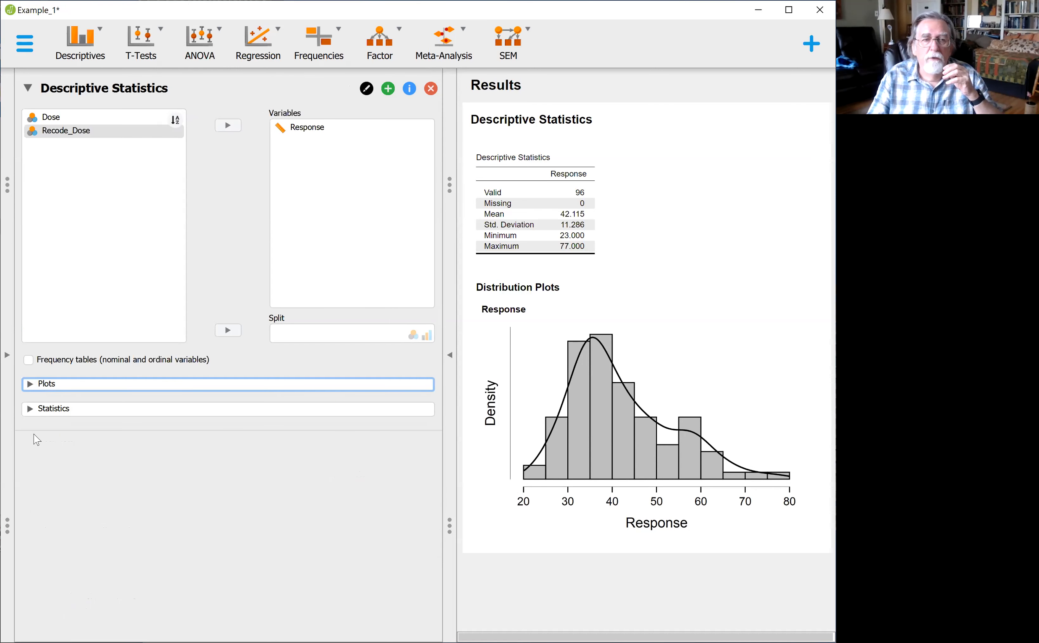
Step: Add the median and the standard error of the mean to the Response descriptive statistics
click(30, 409)
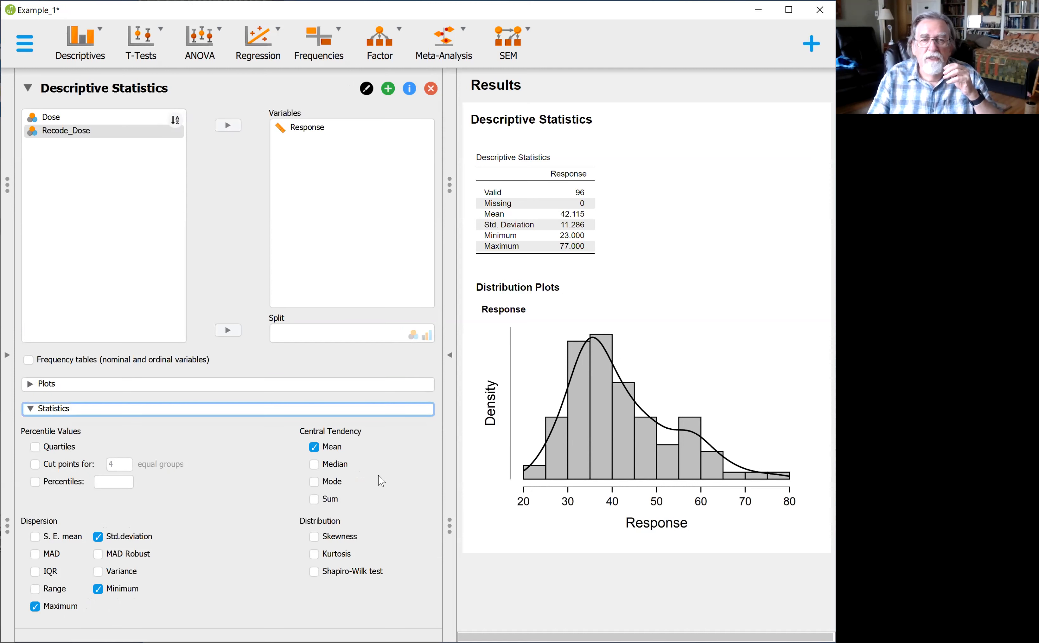
click(314, 465)
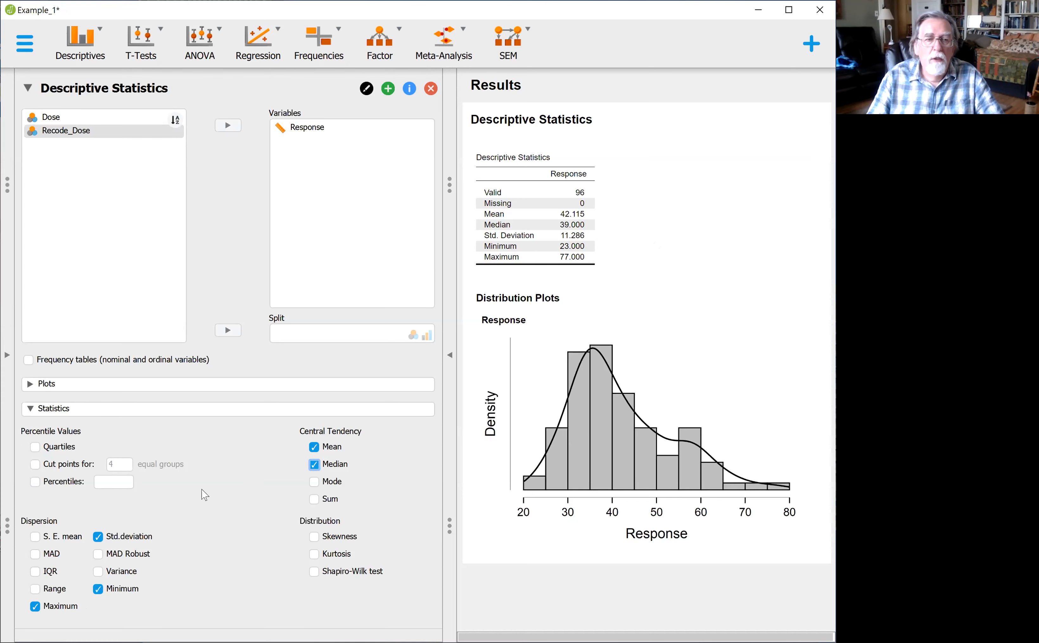
click(34, 538)
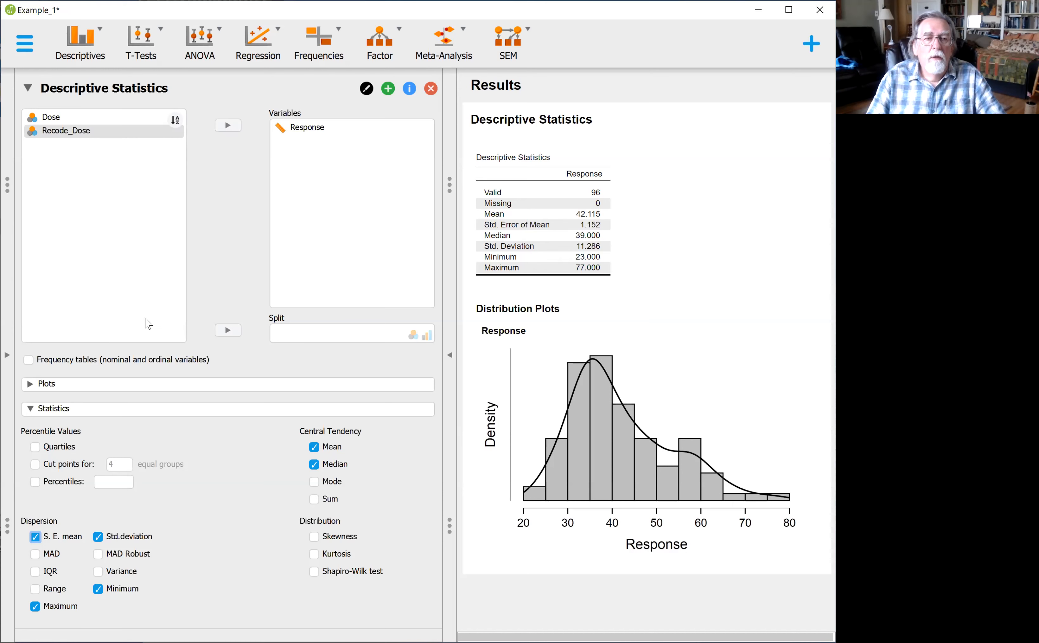
click(33, 409)
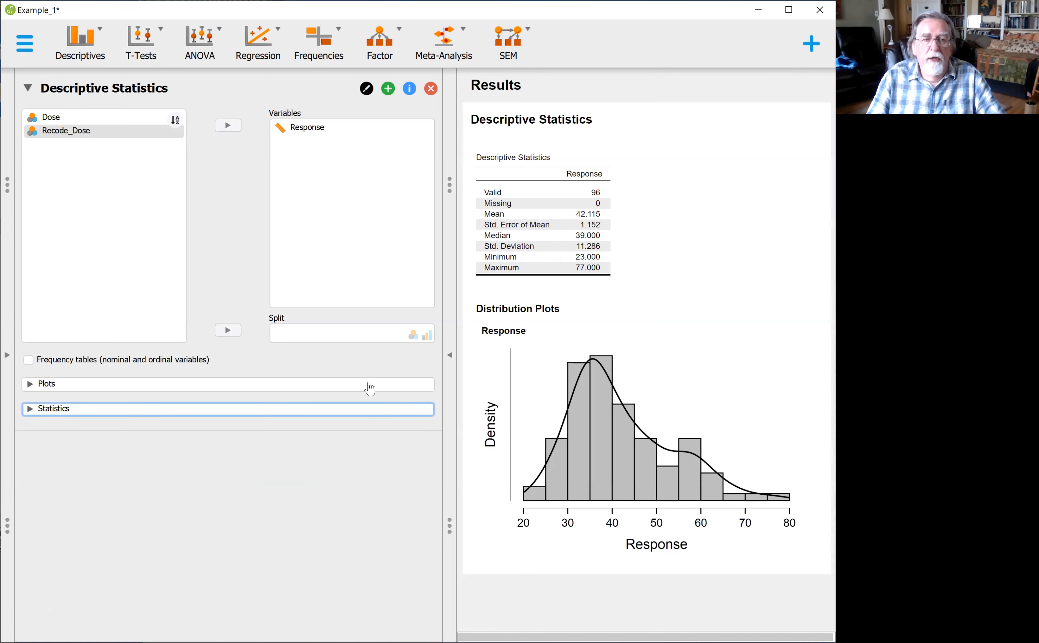
Step: View the results with the input options hidden, check the actions available for Distribution Plots, and restore the input options
click(450, 357)
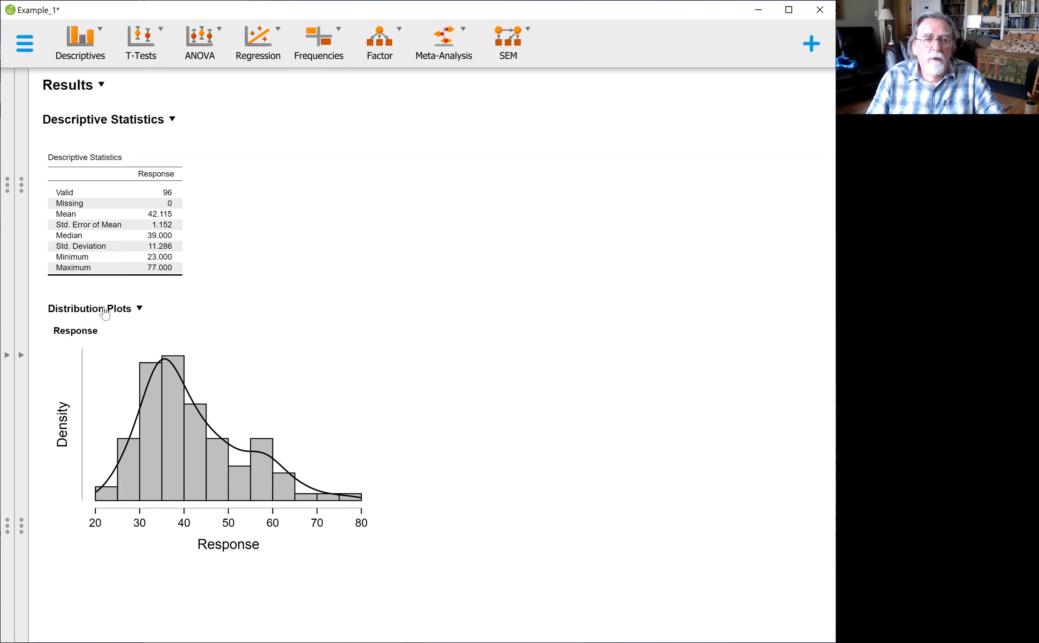
click(140, 308)
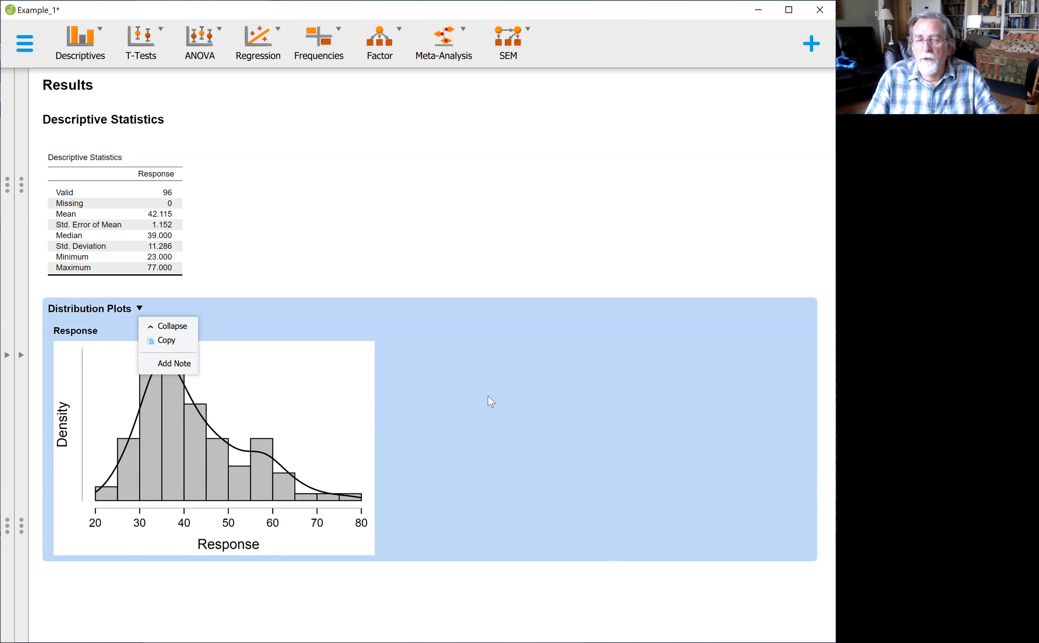
click(349, 219)
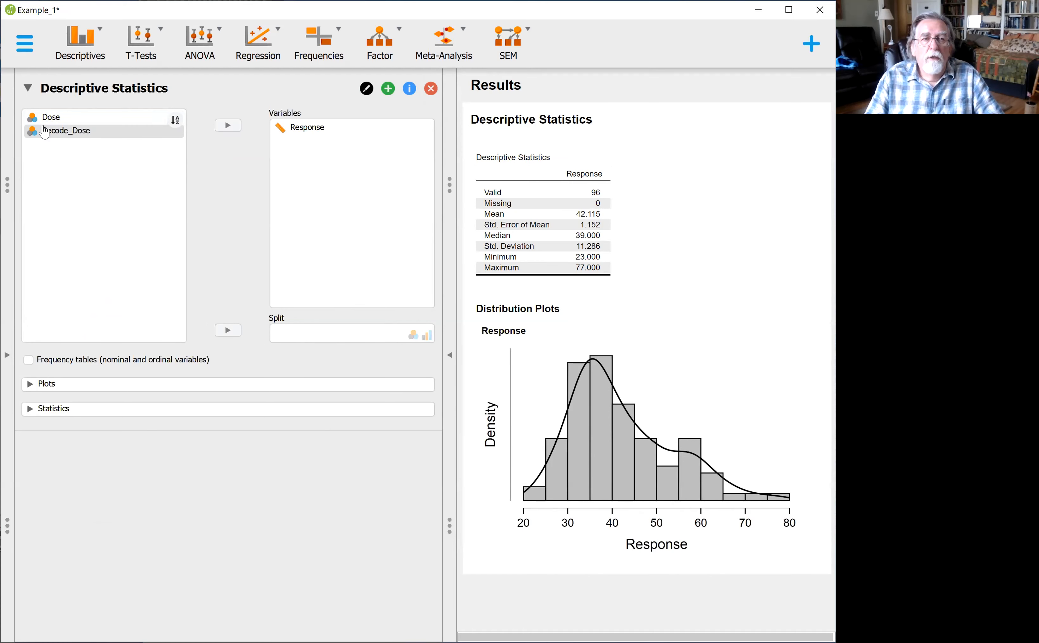
Step: Add Dose to the analysed variables alongside Response and bring its distribution plot into view
click(58, 120)
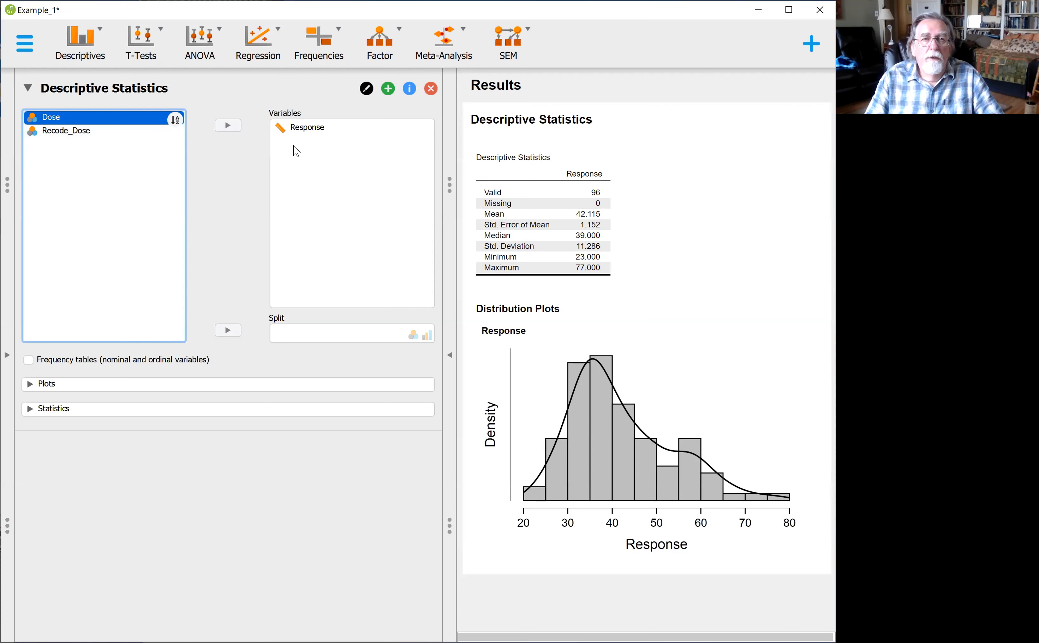
click(228, 125)
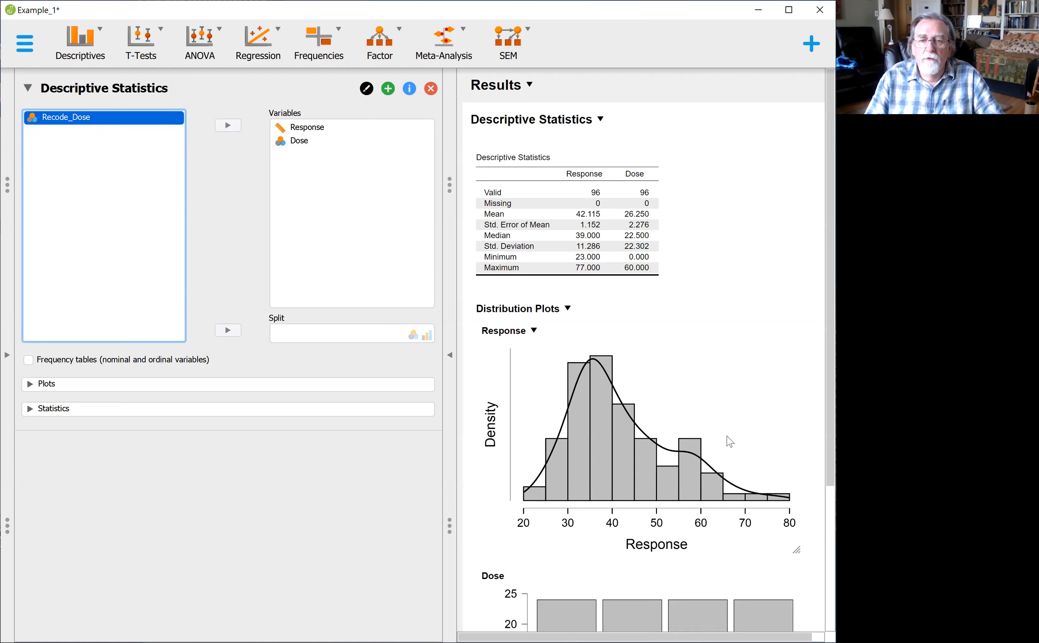
scroll(734, 373, down, 3)
scroll(734, 372, down, 1)
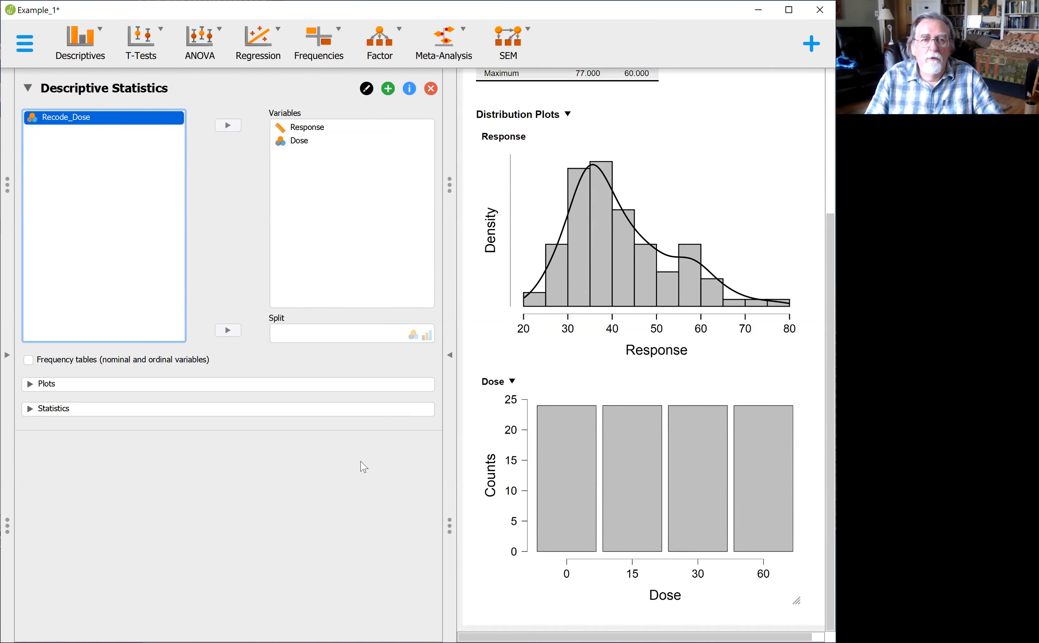
Step: Enable frequency tables for nominal and ordinal variables and review the Dose frequencies with the descriptive results
click(29, 360)
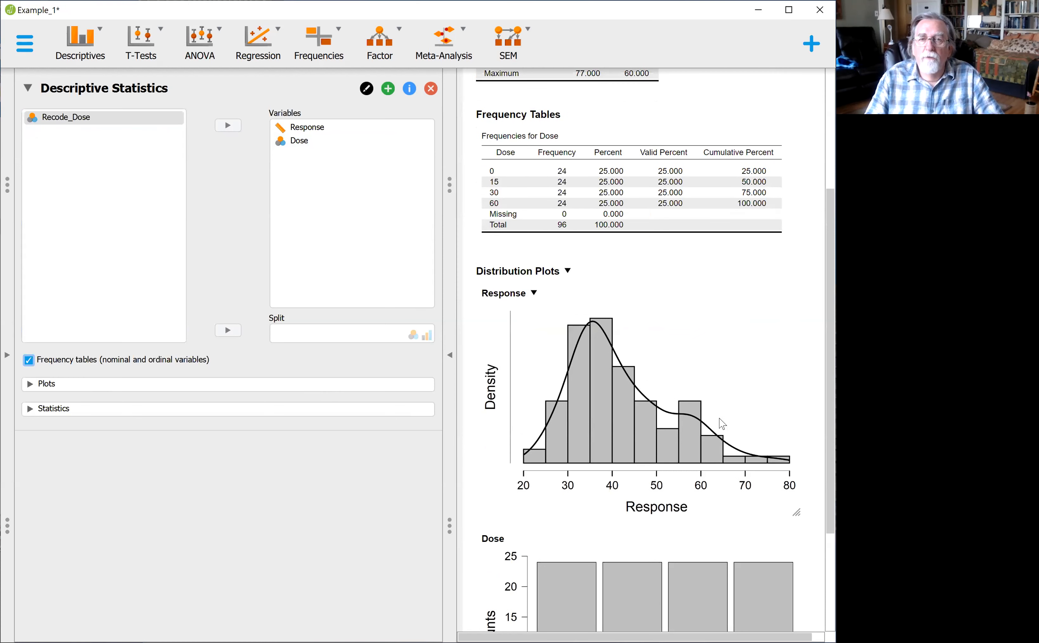
scroll(704, 285, up, 1)
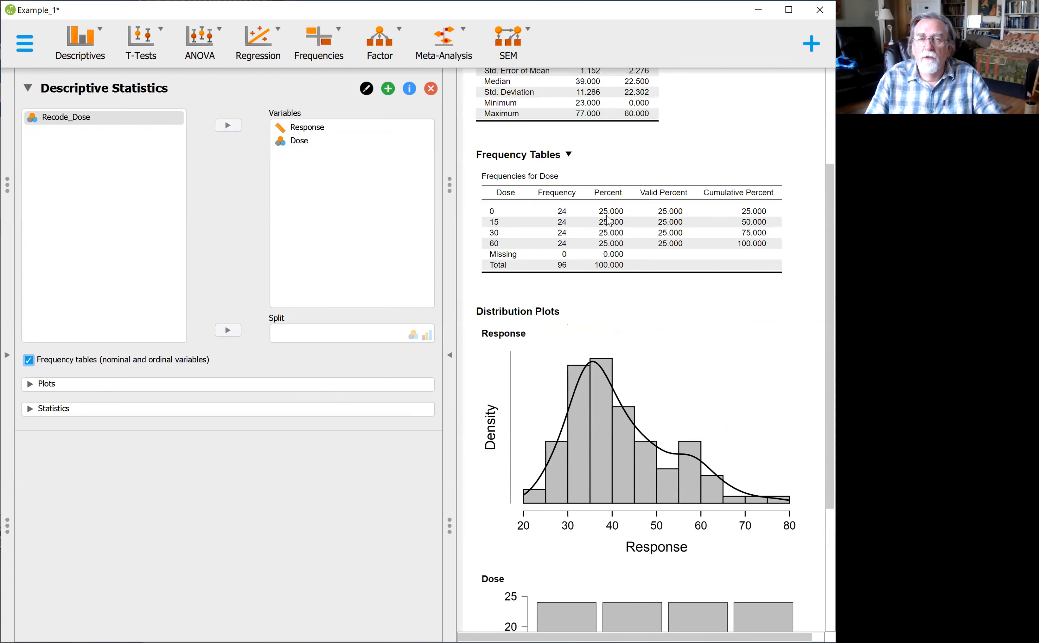
scroll(608, 220, up, 2)
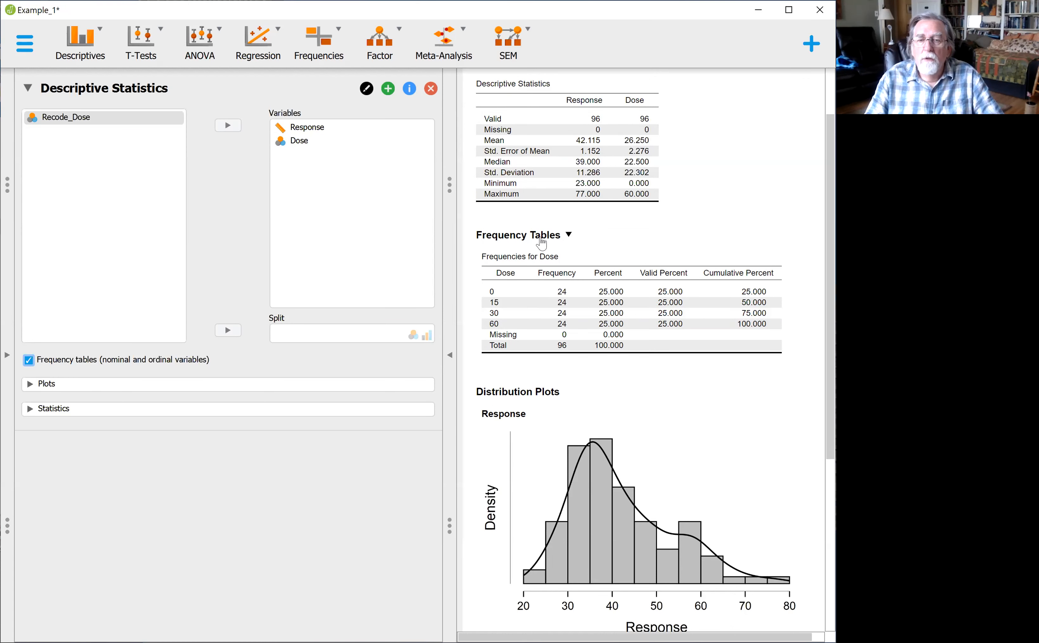
scroll(651, 346, down, 5)
scroll(650, 346, down, 2)
scroll(647, 340, up, 6)
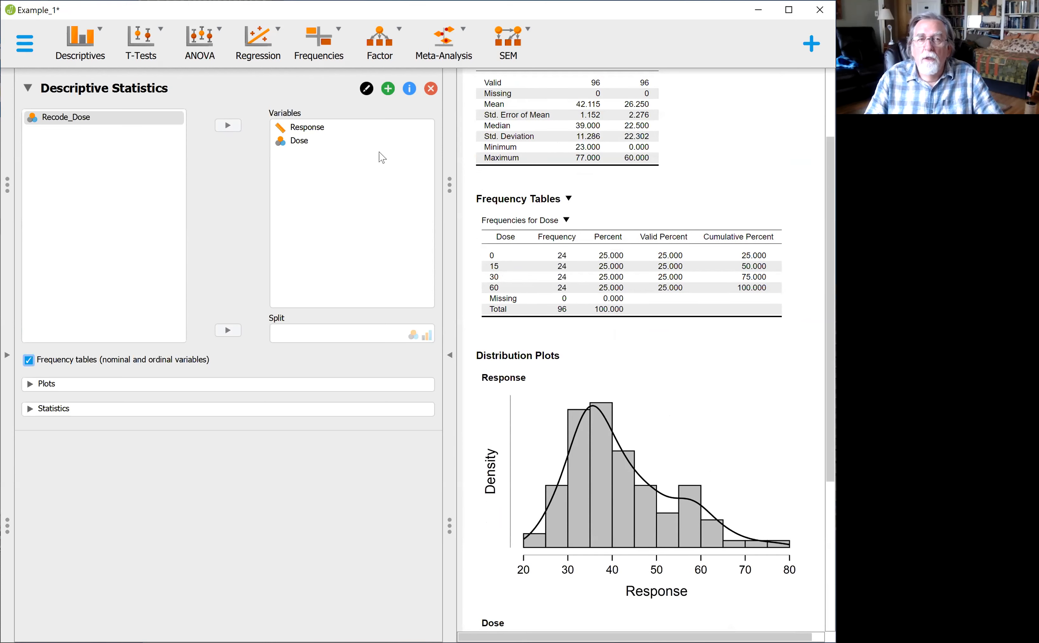
scroll(700, 203, up, 1)
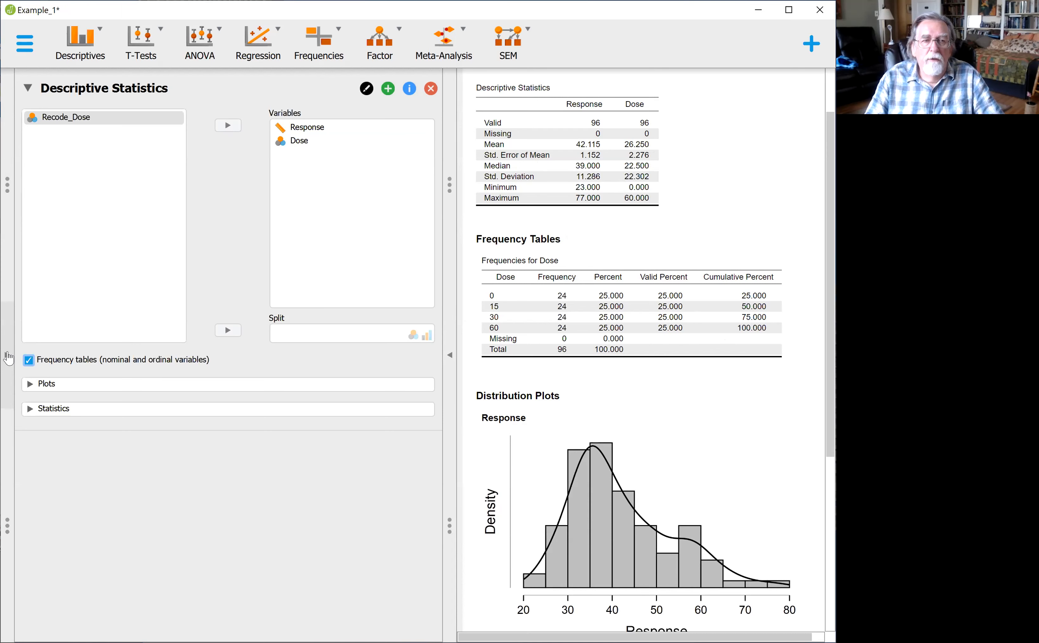
Step: Show the data sheet with the Dose, Response and Recode_Dose columns, and return to the analysis and results
click(9, 357)
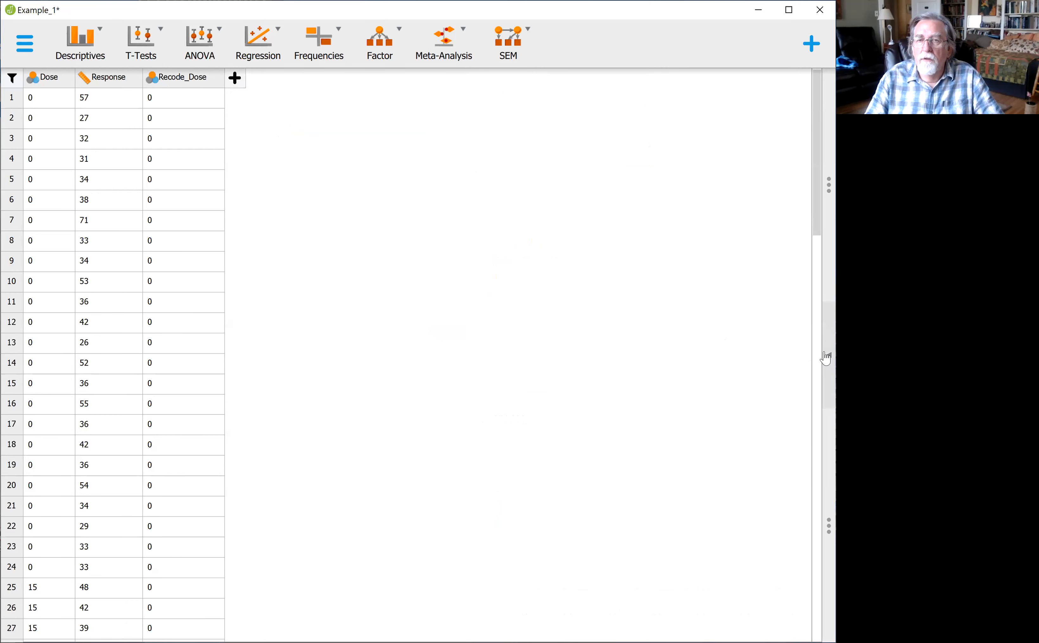
click(825, 358)
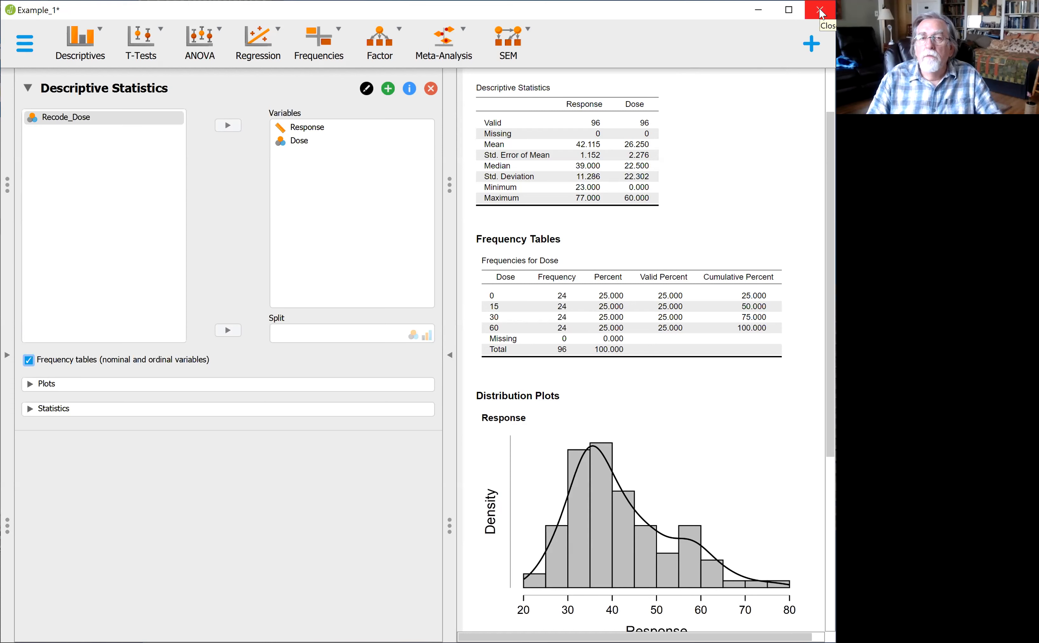
click(25, 43)
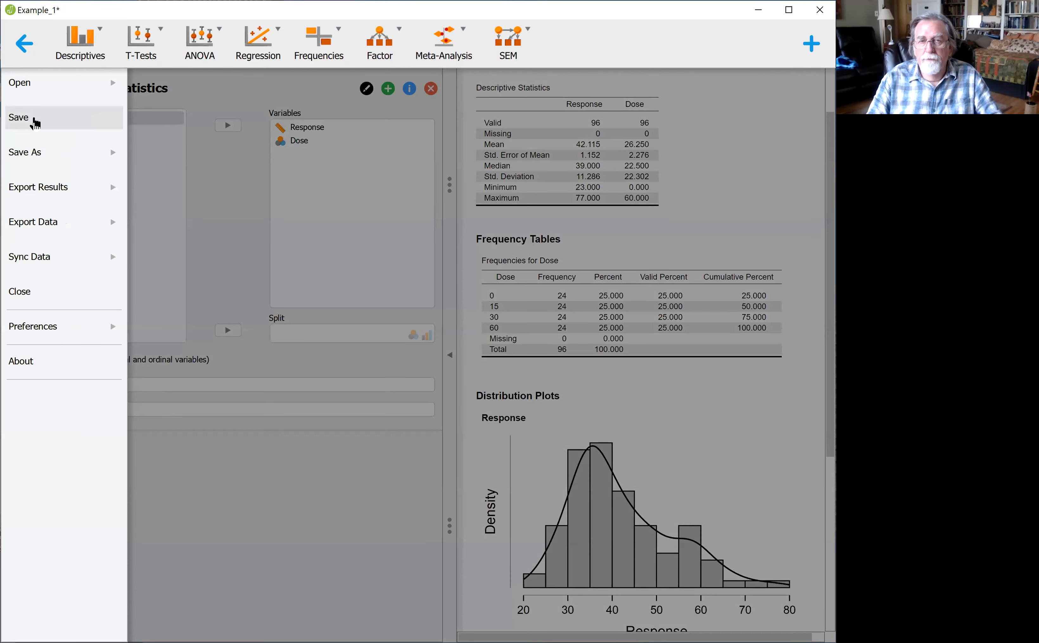
click(36, 158)
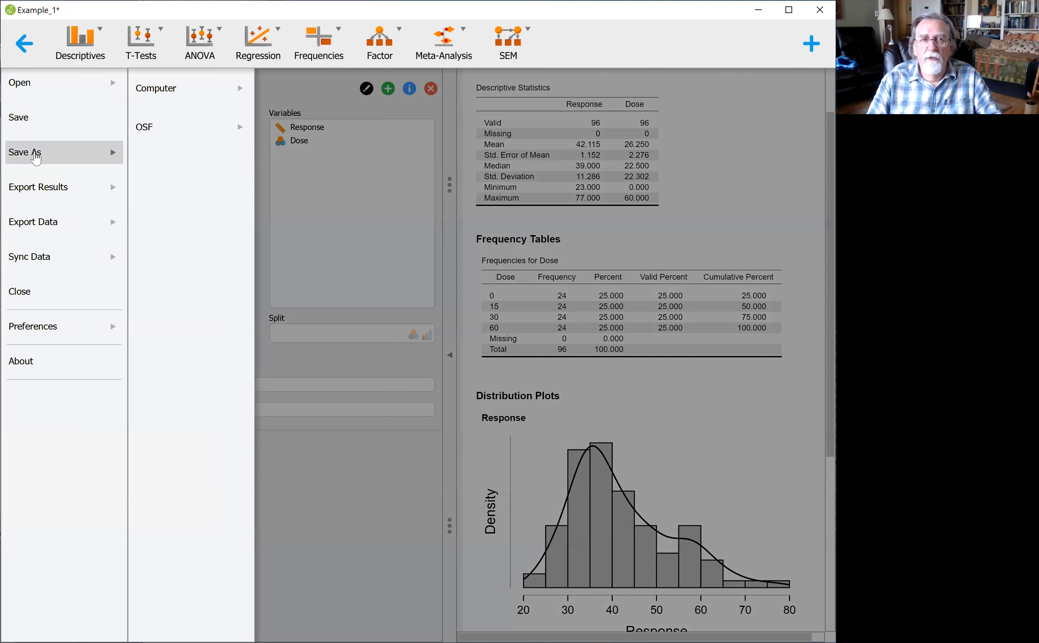
click(152, 85)
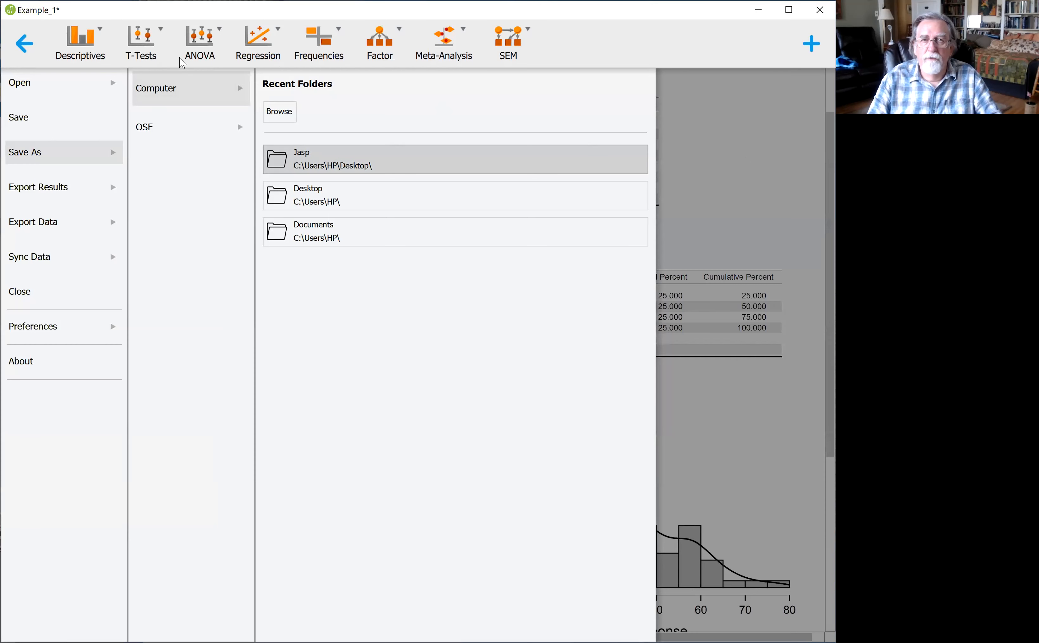
click(24, 45)
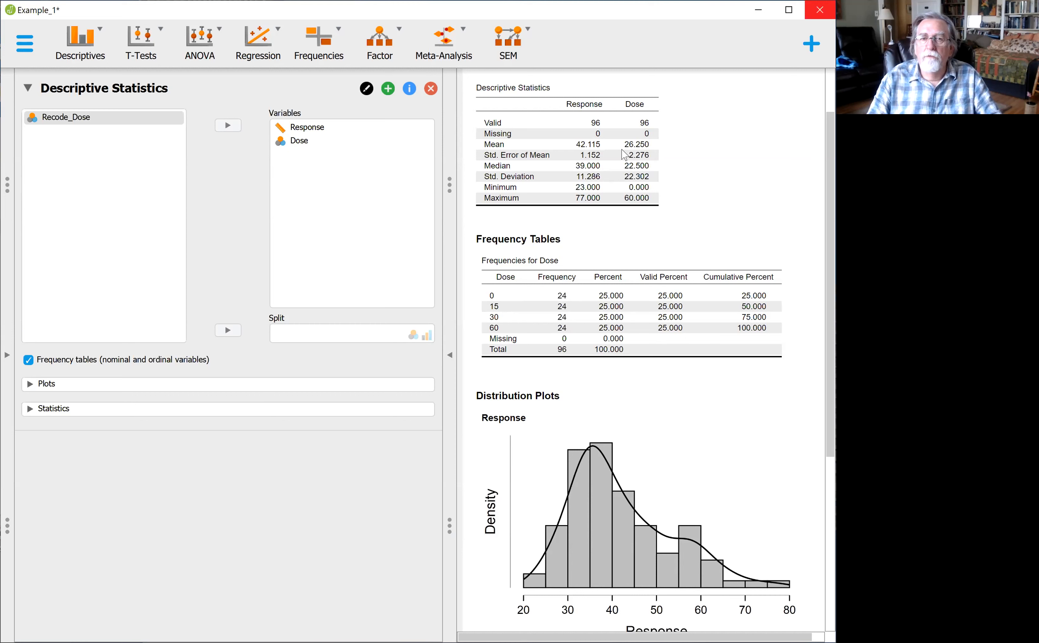
Step: Try to close Example_1 while saving its changes to the existing file
click(820, 11)
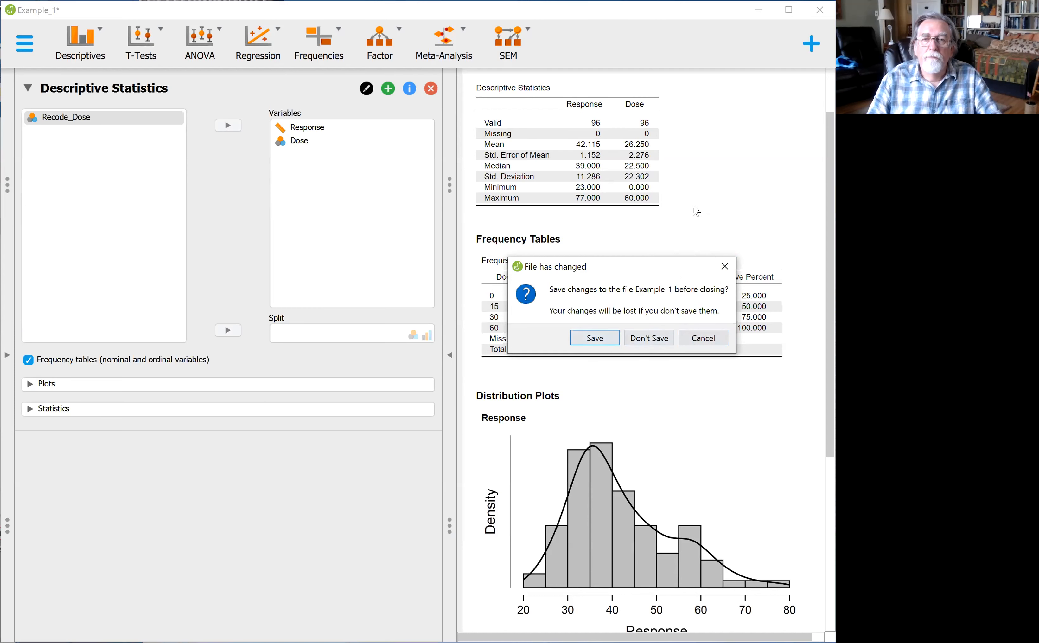
click(597, 340)
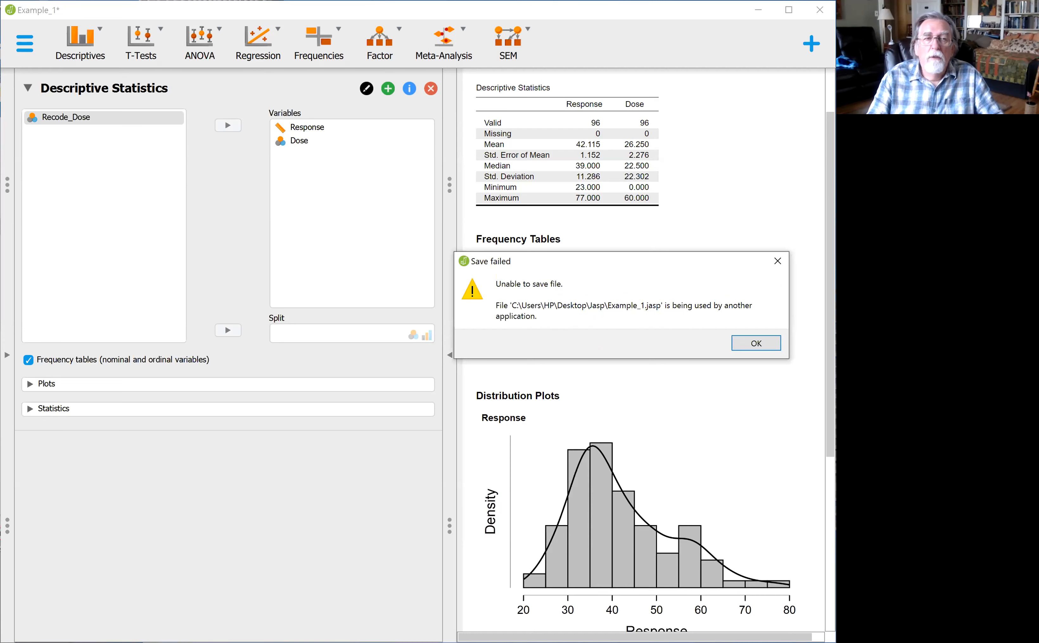
key(Return)
Step: Save the analysis as a new JASP file named Example_1(1) in the Jasp folder on the Desktop
click(24, 43)
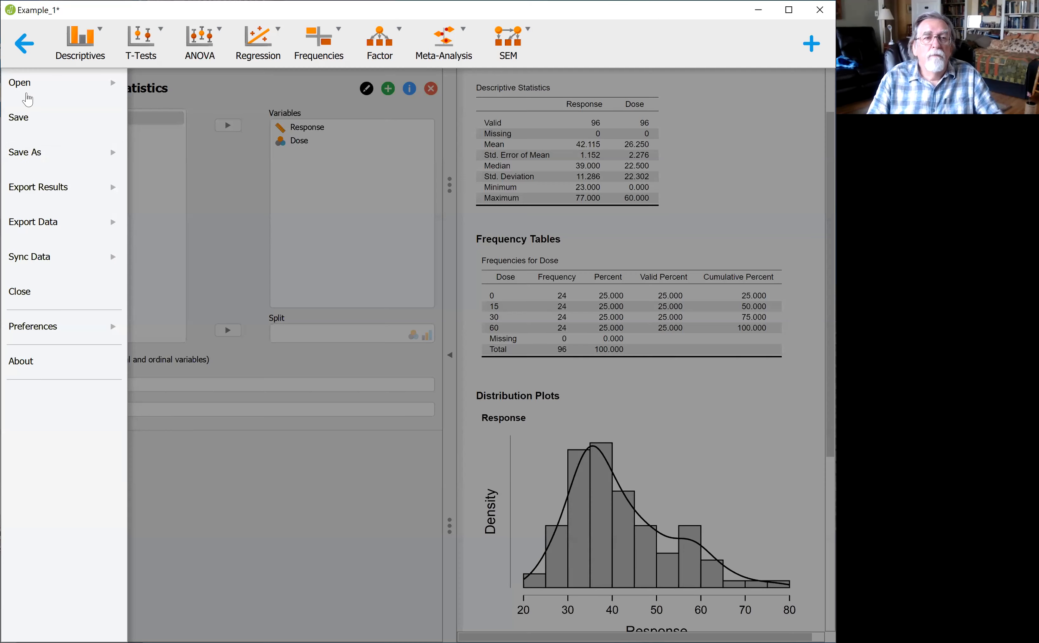
click(35, 156)
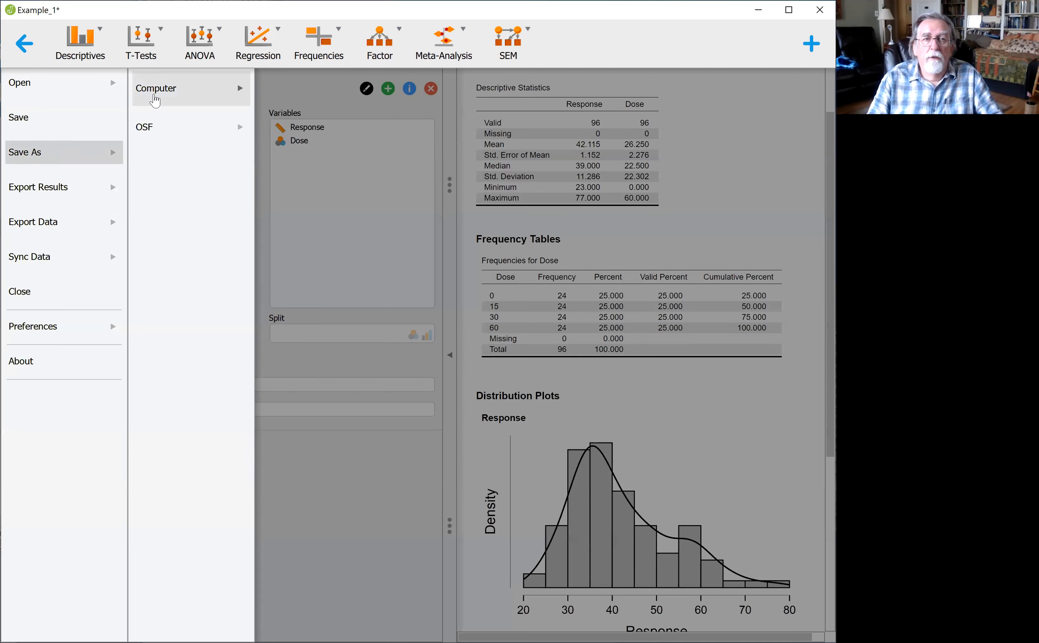
click(158, 95)
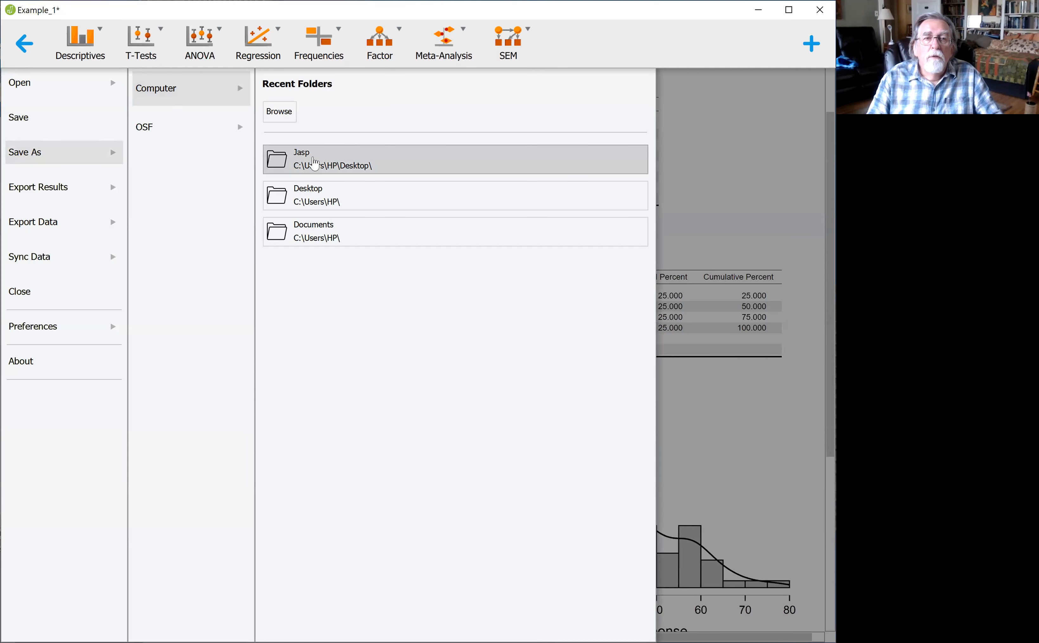
click(280, 113)
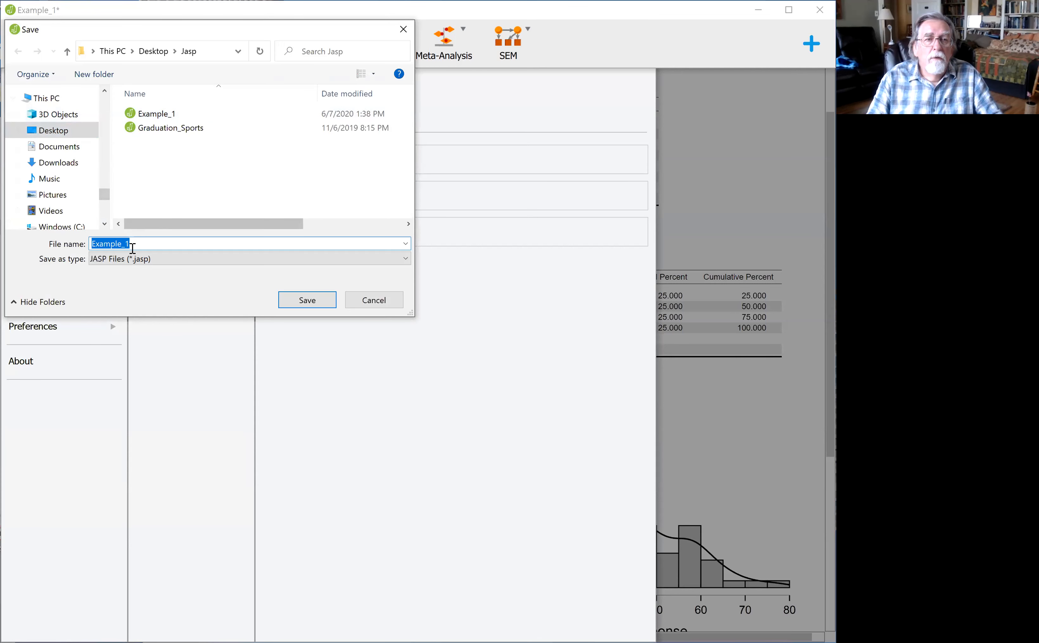
click(144, 239)
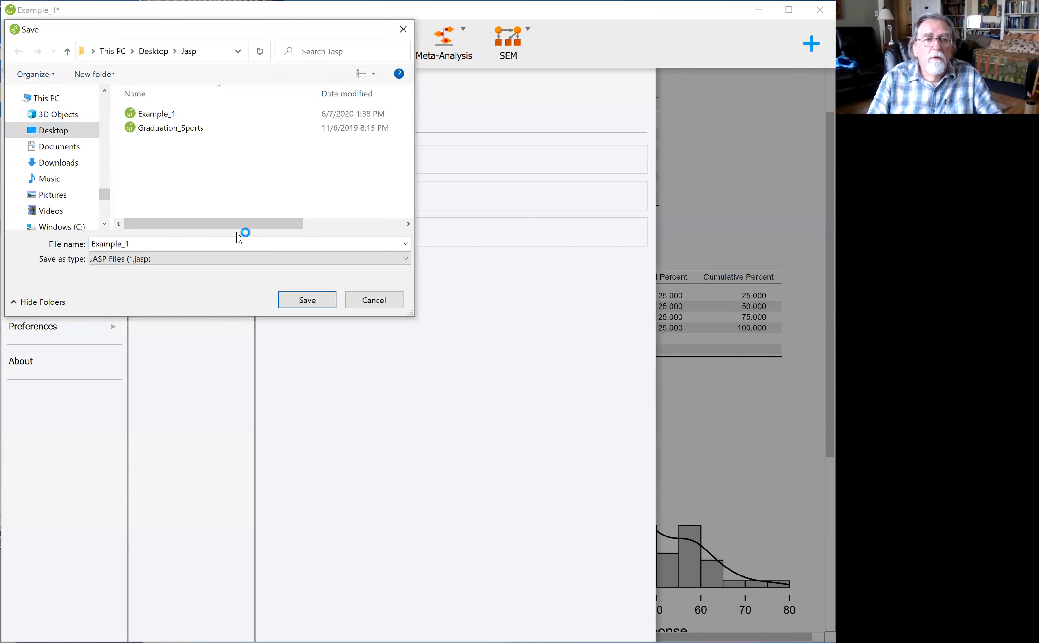
text((1)
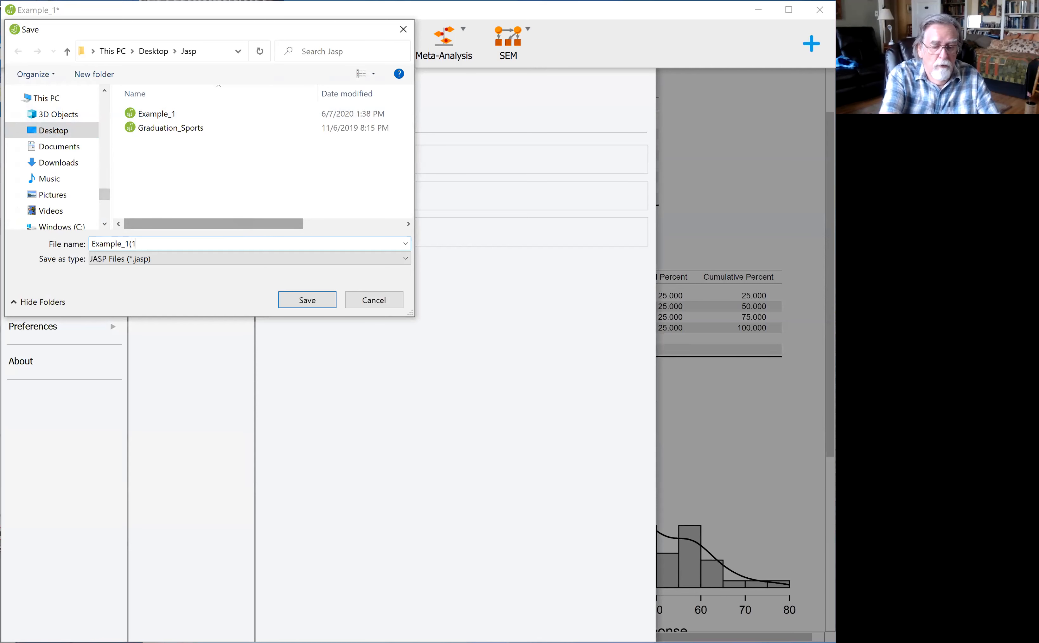
click(307, 300)
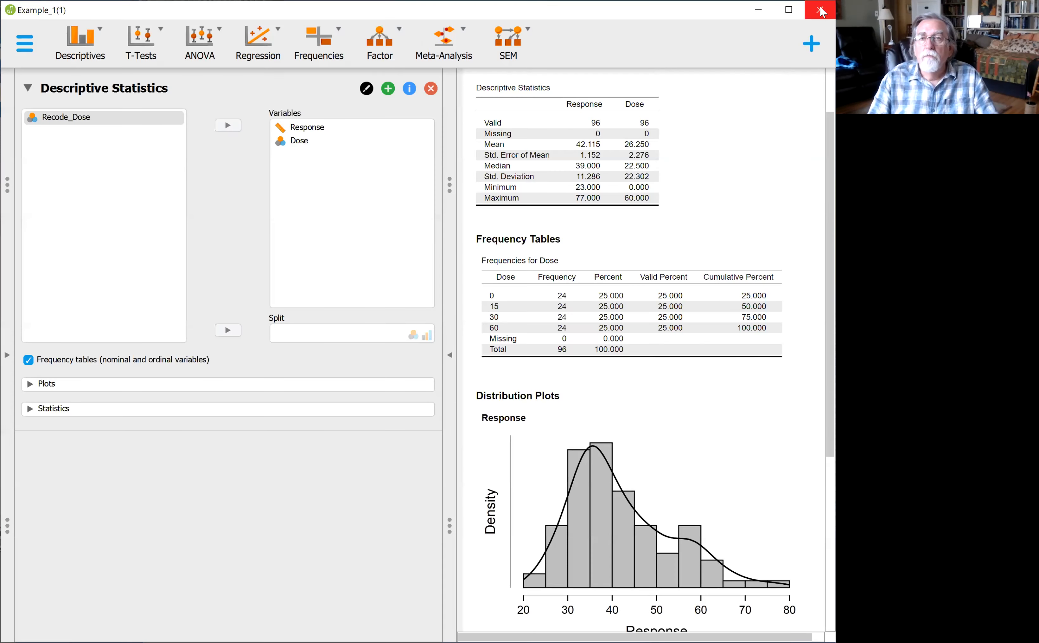